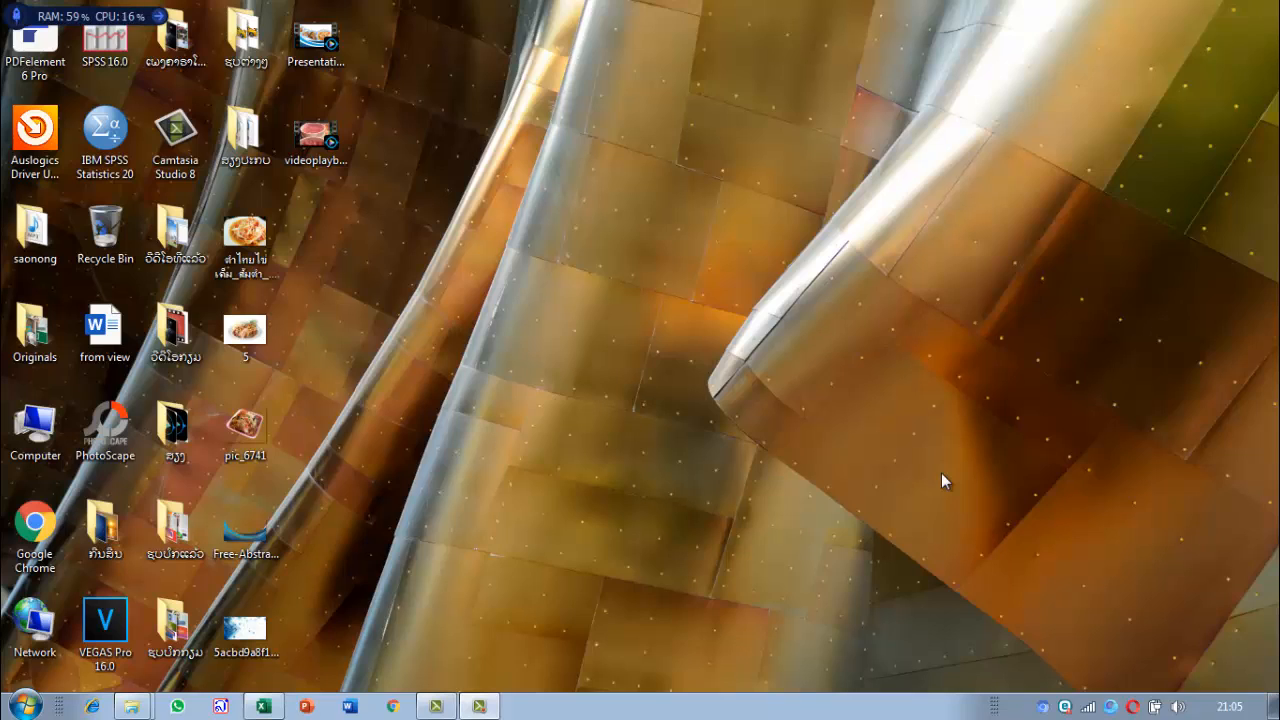
Switch to the open Excel workbook with the student data
{"action": "left_click", "coordinate": [623, 381]}
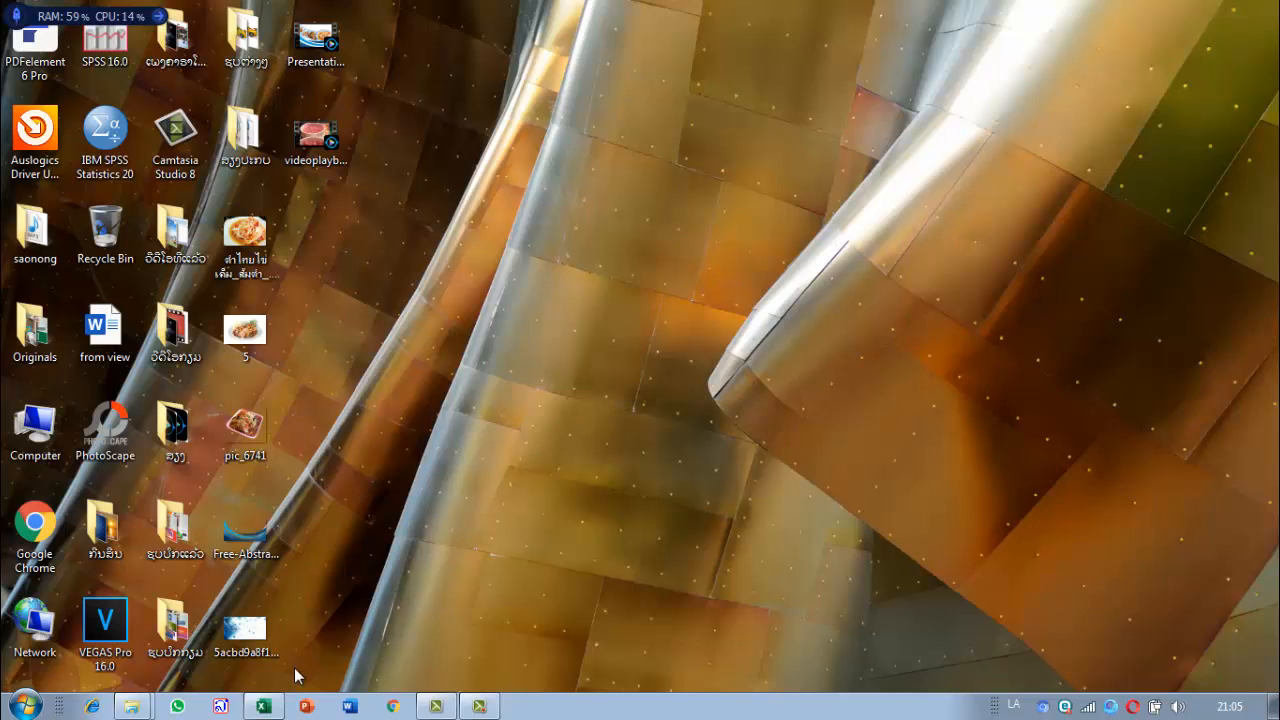
{"action": "left_click", "coordinate": [265, 707]}
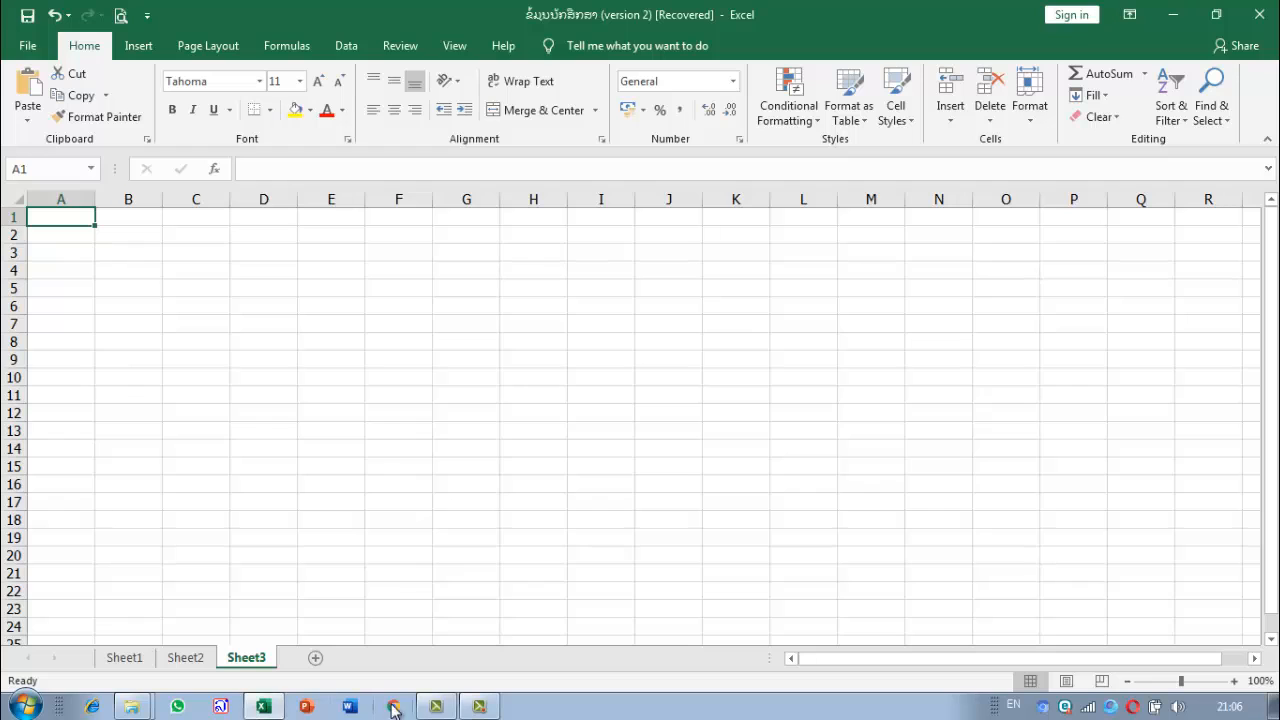
{"action": "left_click", "coordinate": [480, 707]}
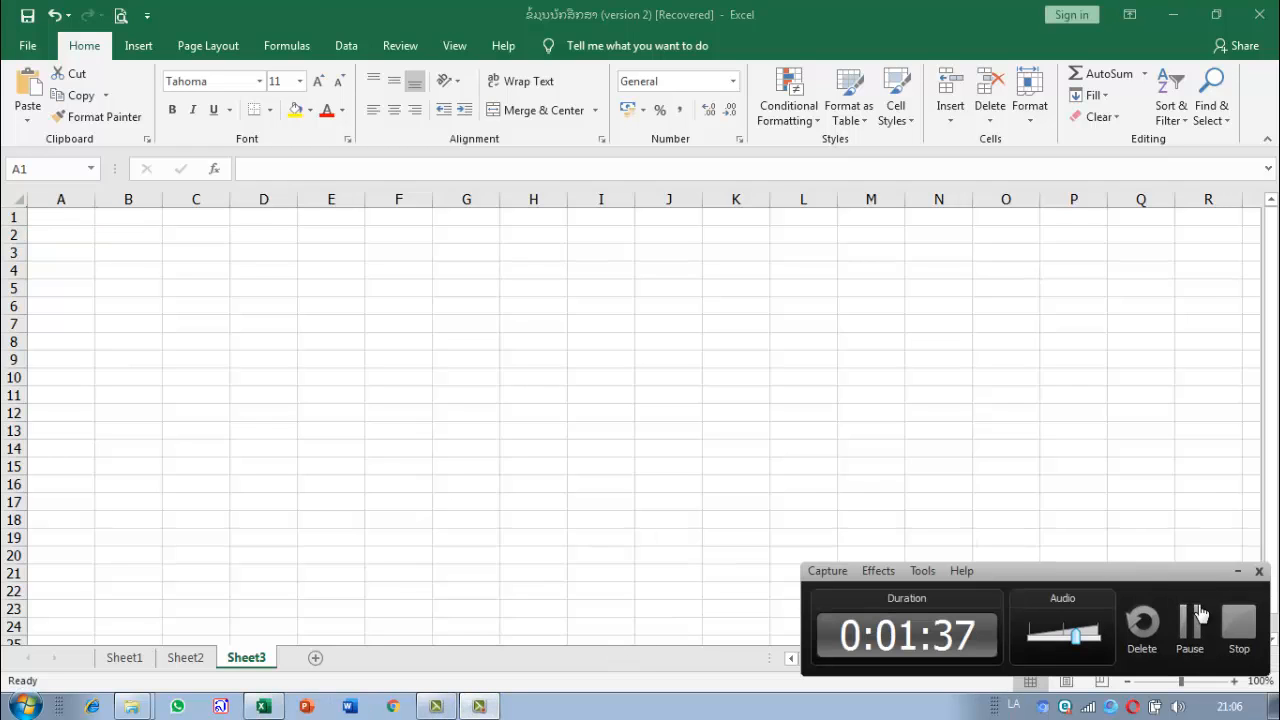
{"action": "left_click", "coordinate": [1191, 622]}
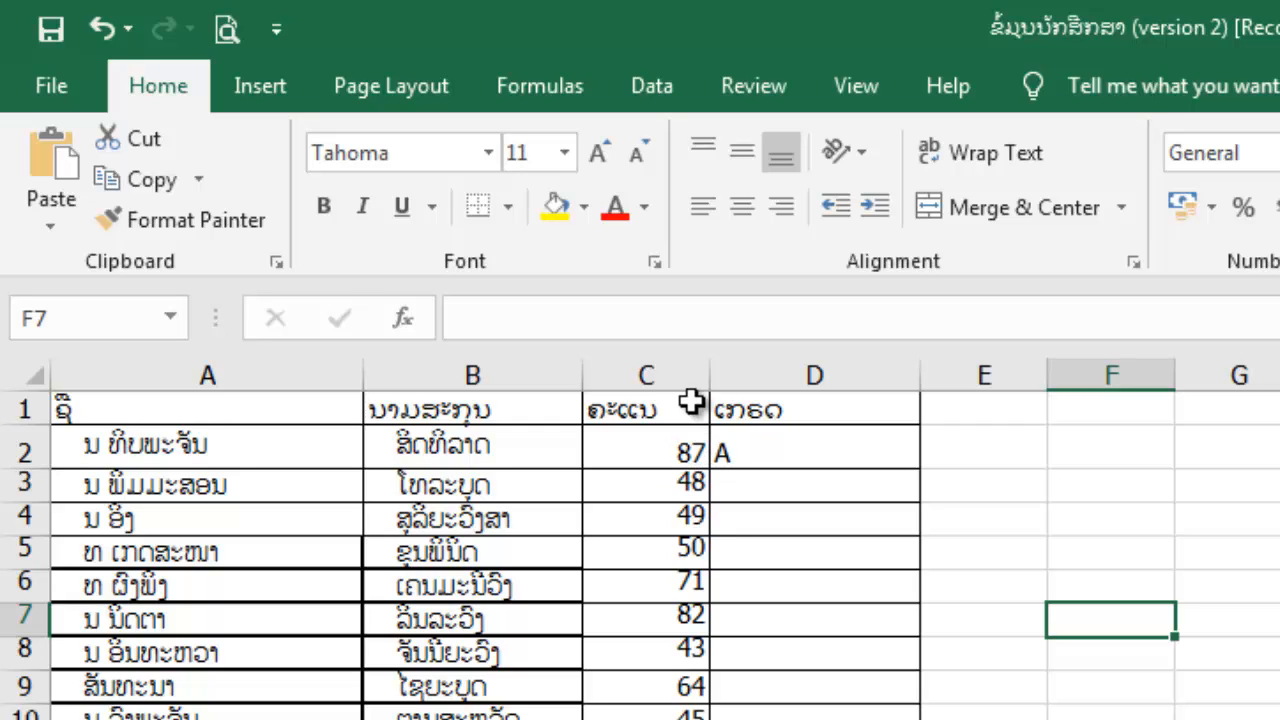
Fill the nested IF grade formula from D2 down through D14 and centre the grades horizontally
{"action": "left_click", "coordinate": [761, 451]}
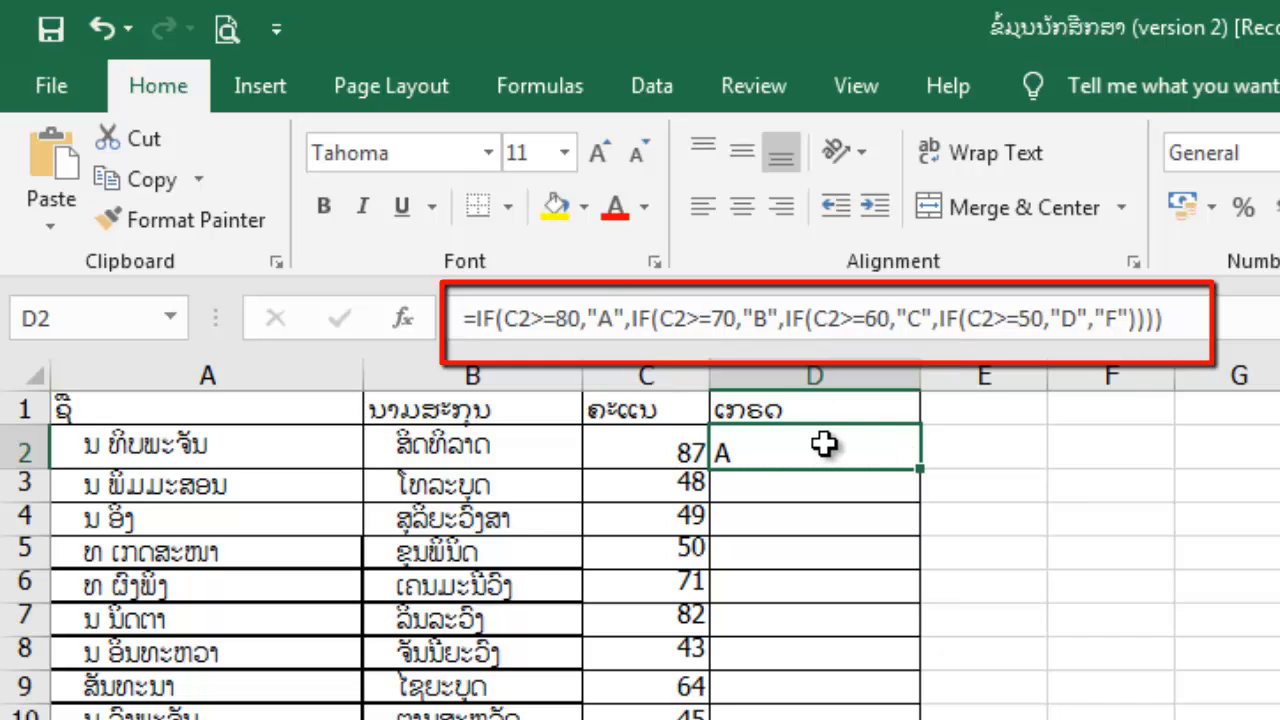
{"action": "key", "text": "Return"}
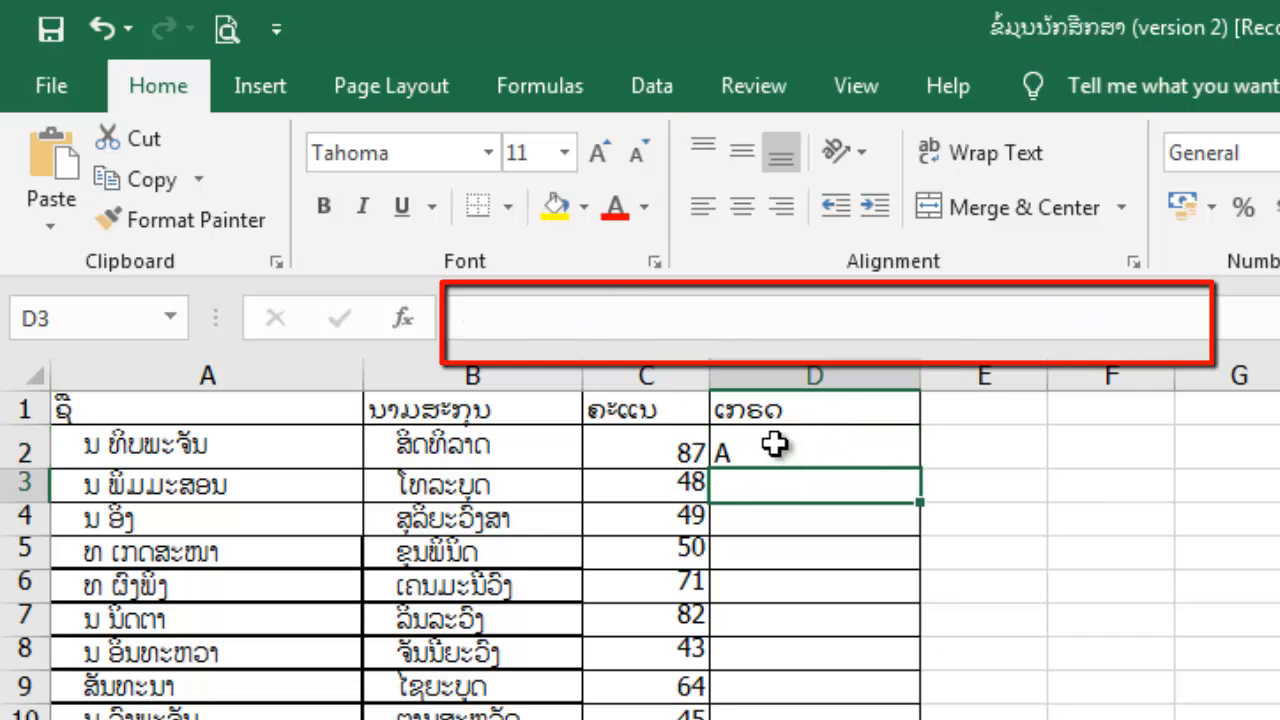
{"action": "left_click", "coordinate": [775, 448]}
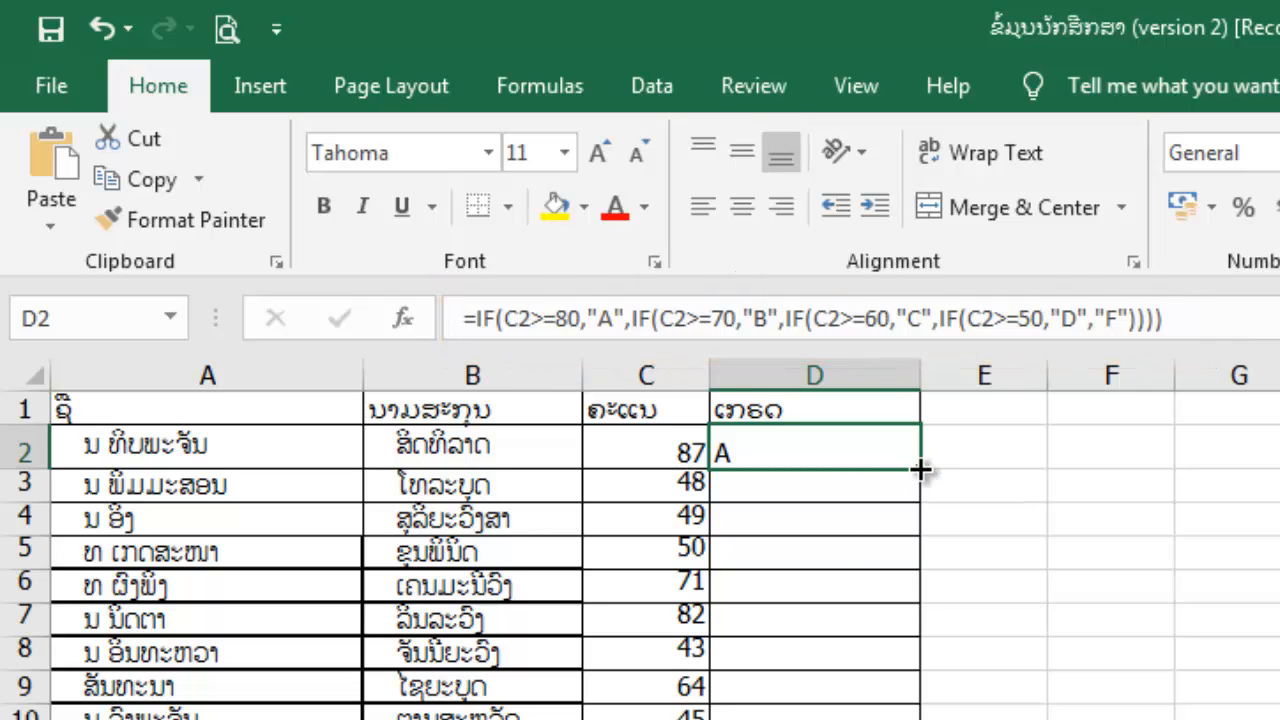
{"action": "left_click_drag", "start_coordinate": [920, 469], "coordinate": [903, 719]}
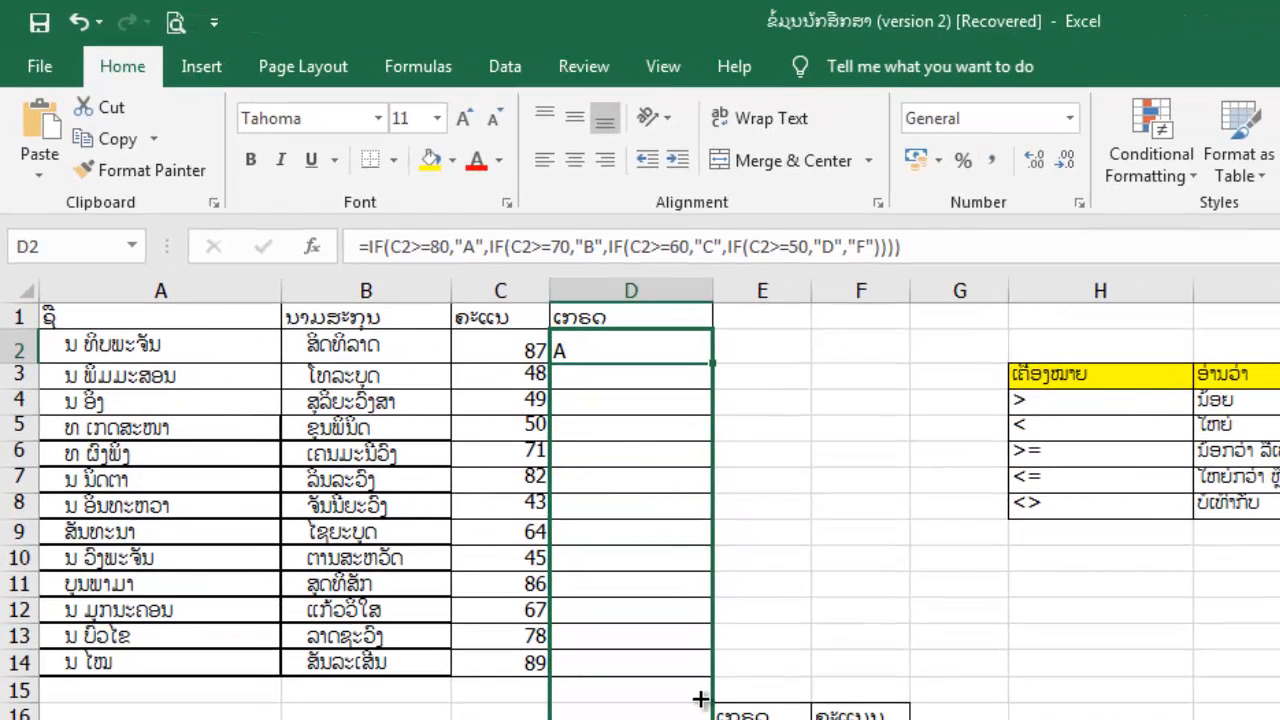
{"action": "left_click_drag", "start_coordinate": [700, 699], "coordinate": [704, 668]}
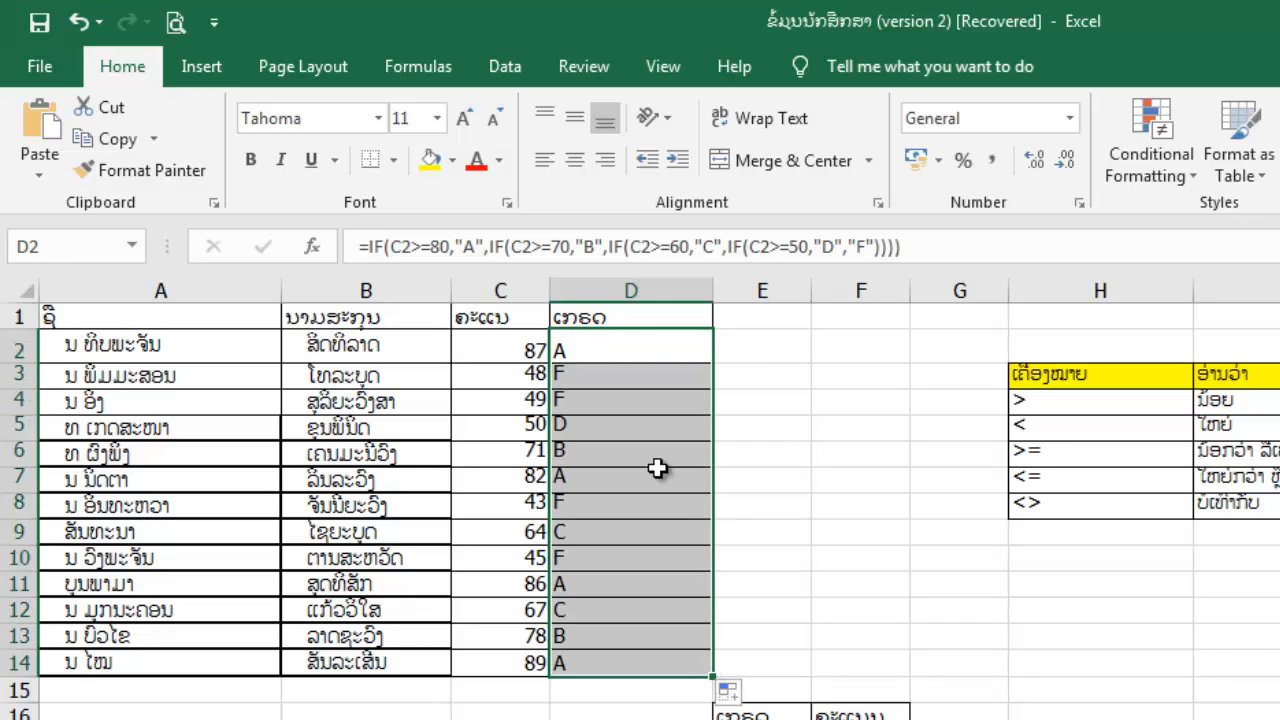
{"action": "left_click", "coordinate": [570, 170]}
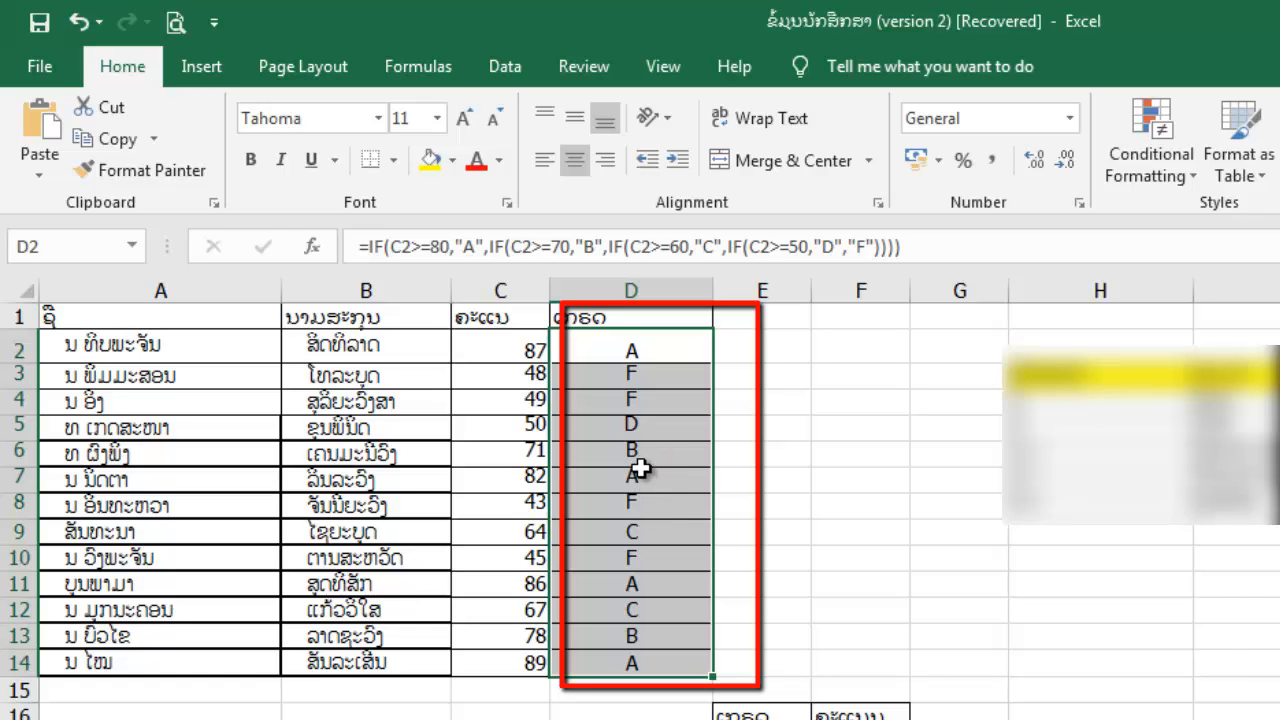
Clear the filled grades from D3:D14, keeping the formula in D2
{"action": "left_click_drag", "start_coordinate": [657, 457], "coordinate": [665, 467]}
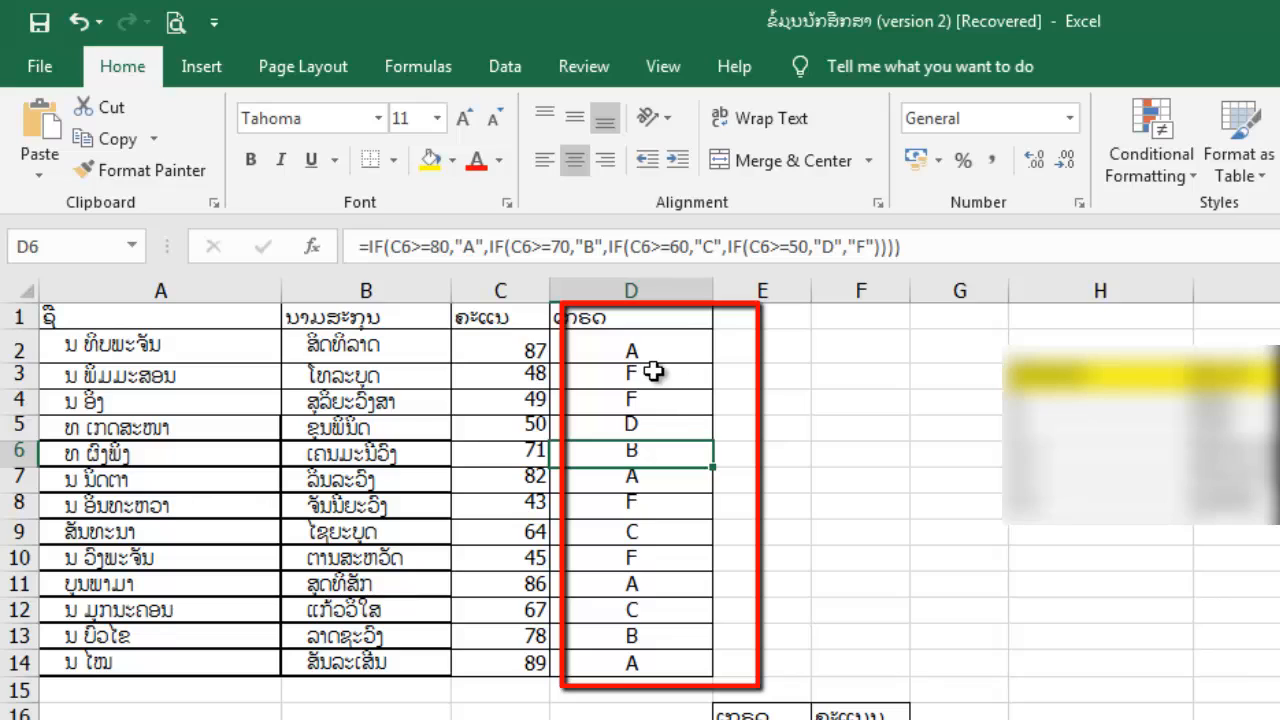
{"action": "left_click_drag", "start_coordinate": [657, 368], "coordinate": [652, 662]}
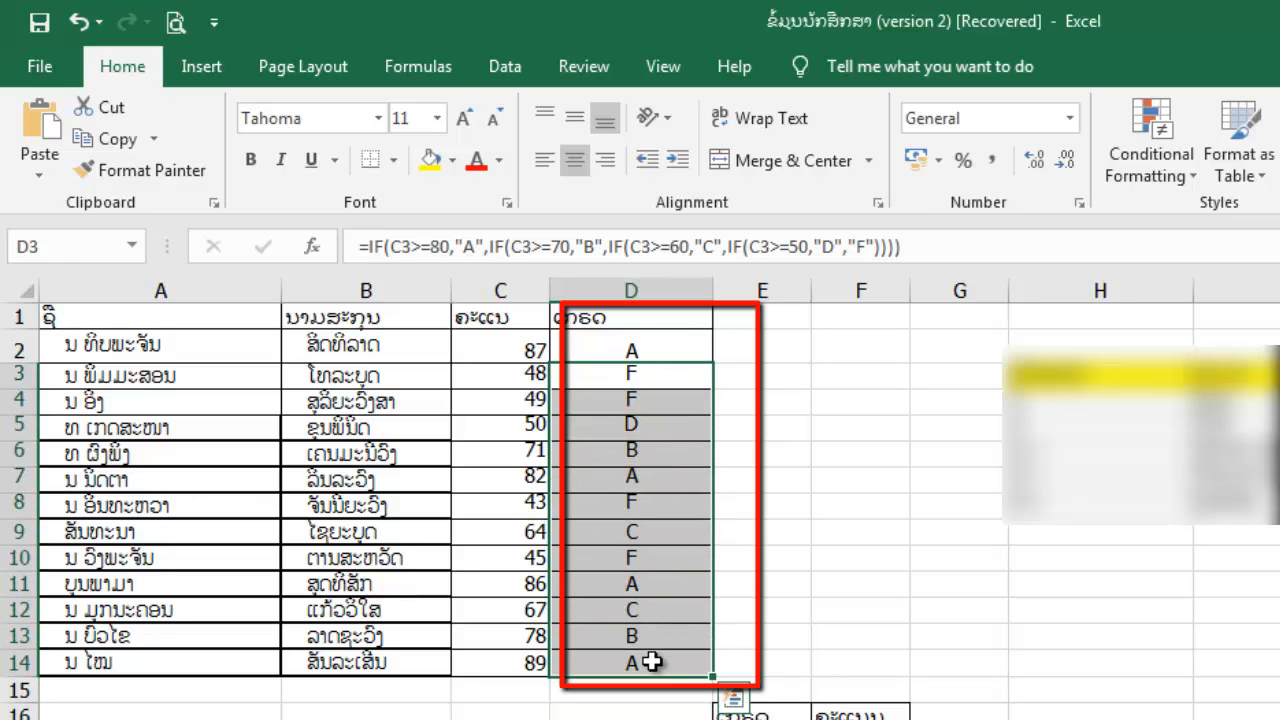
{"action": "key", "text": "Delete"}
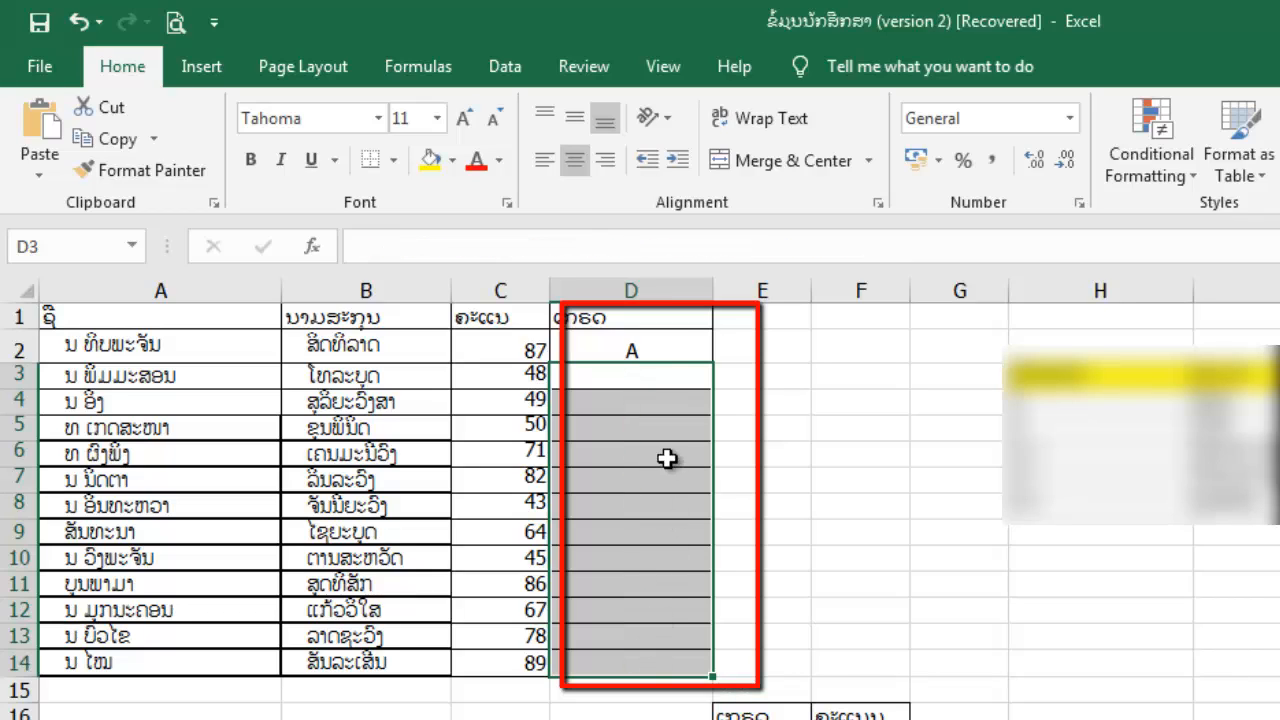
Auto-fill the grade formula from D2 down the rest of the grade column to D14
{"action": "left_click", "coordinate": [677, 341]}
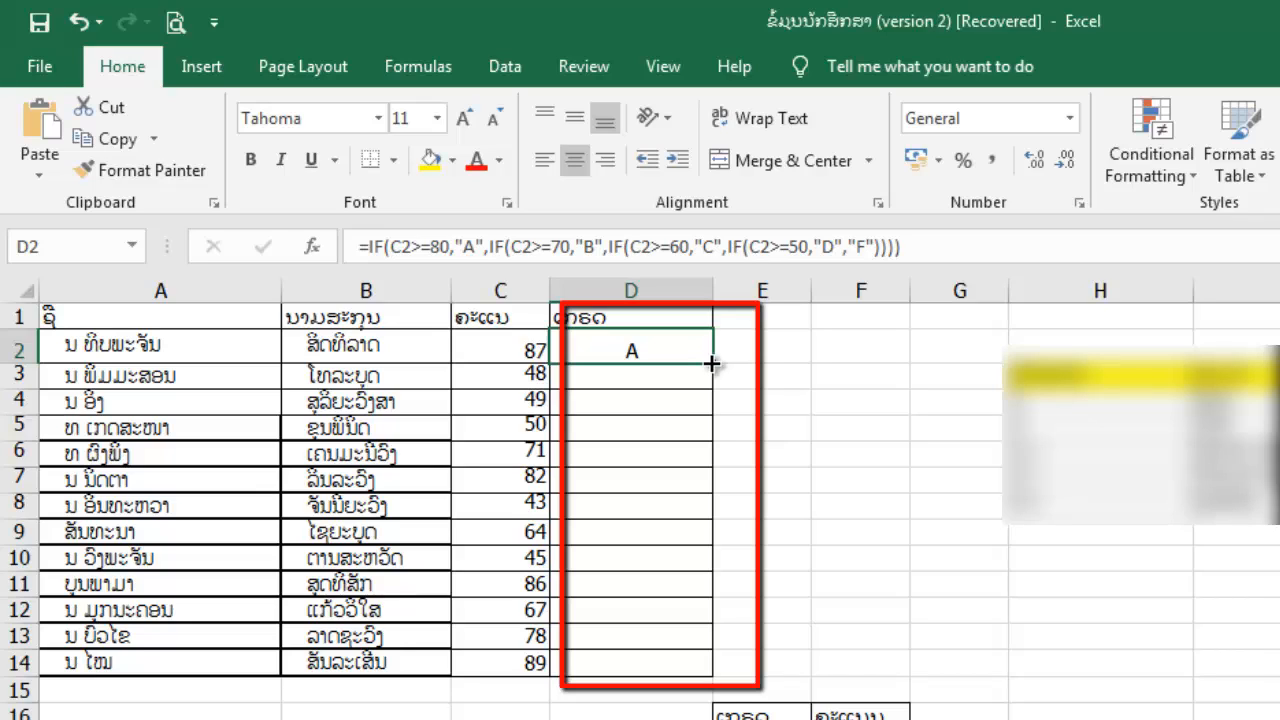
{"action": "double_click", "coordinate": [712, 364]}
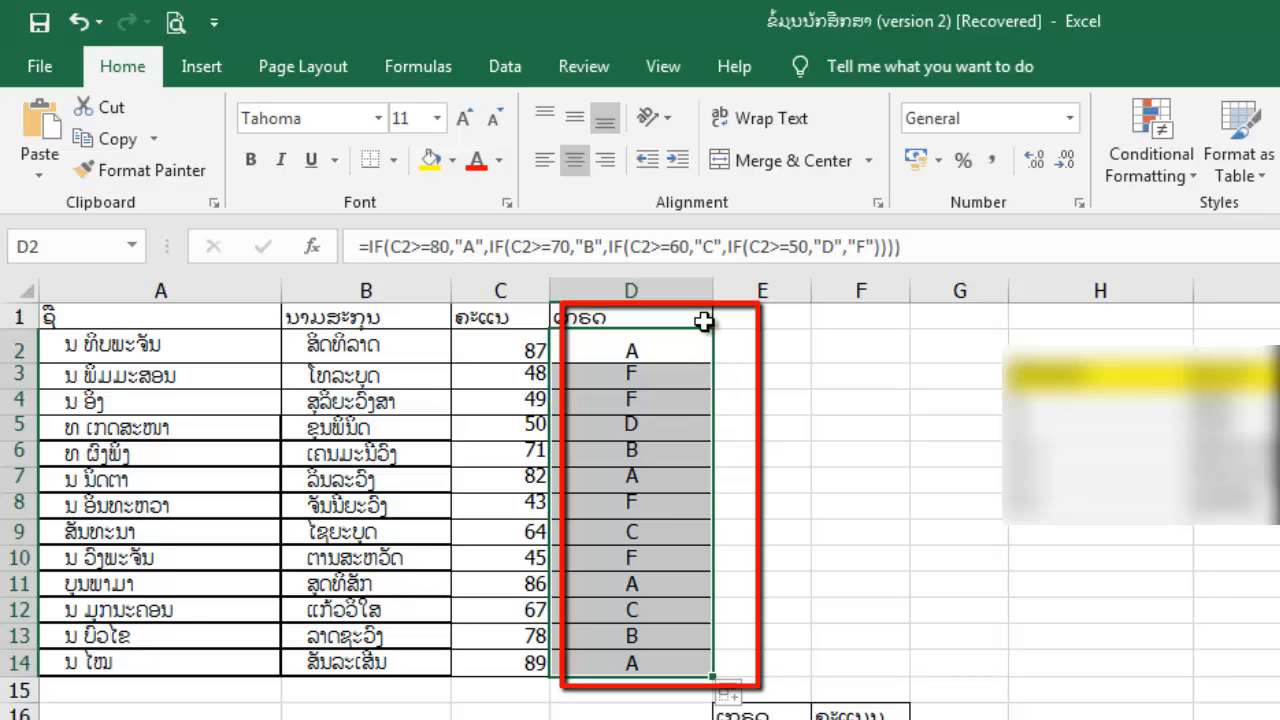
{"action": "left_click", "coordinate": [764, 383]}
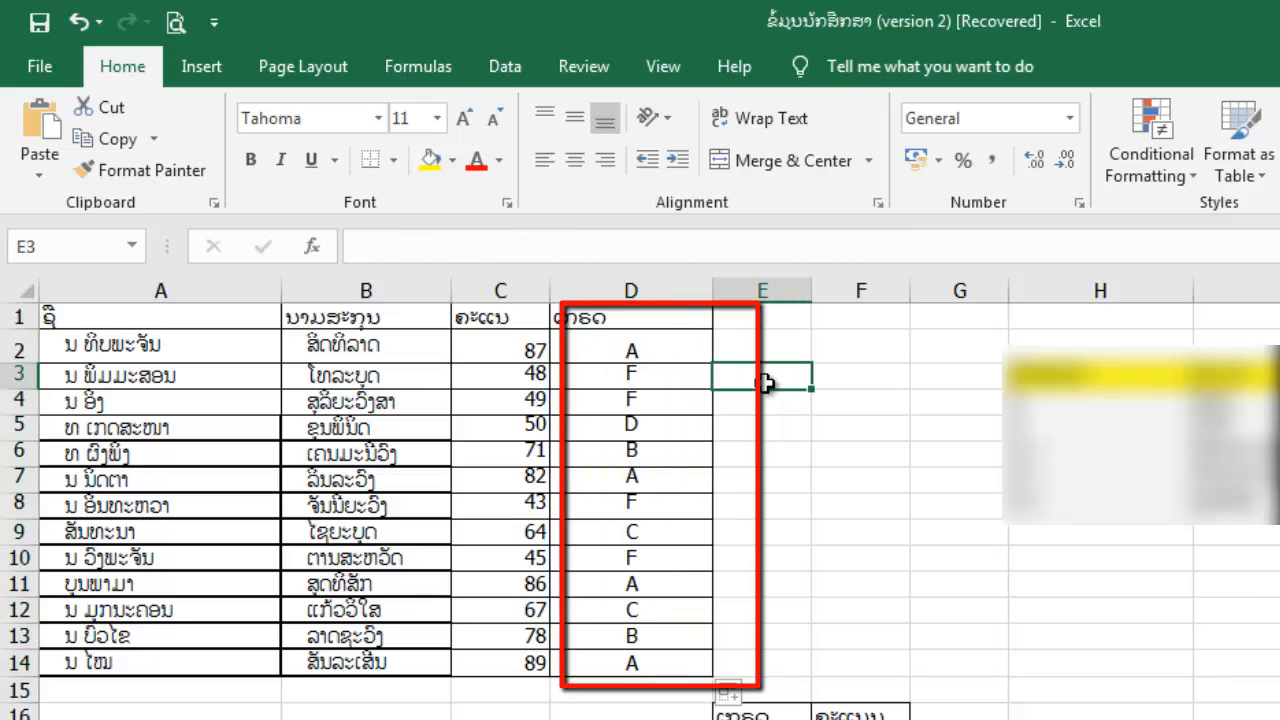
{"action": "left_click", "coordinate": [663, 346]}
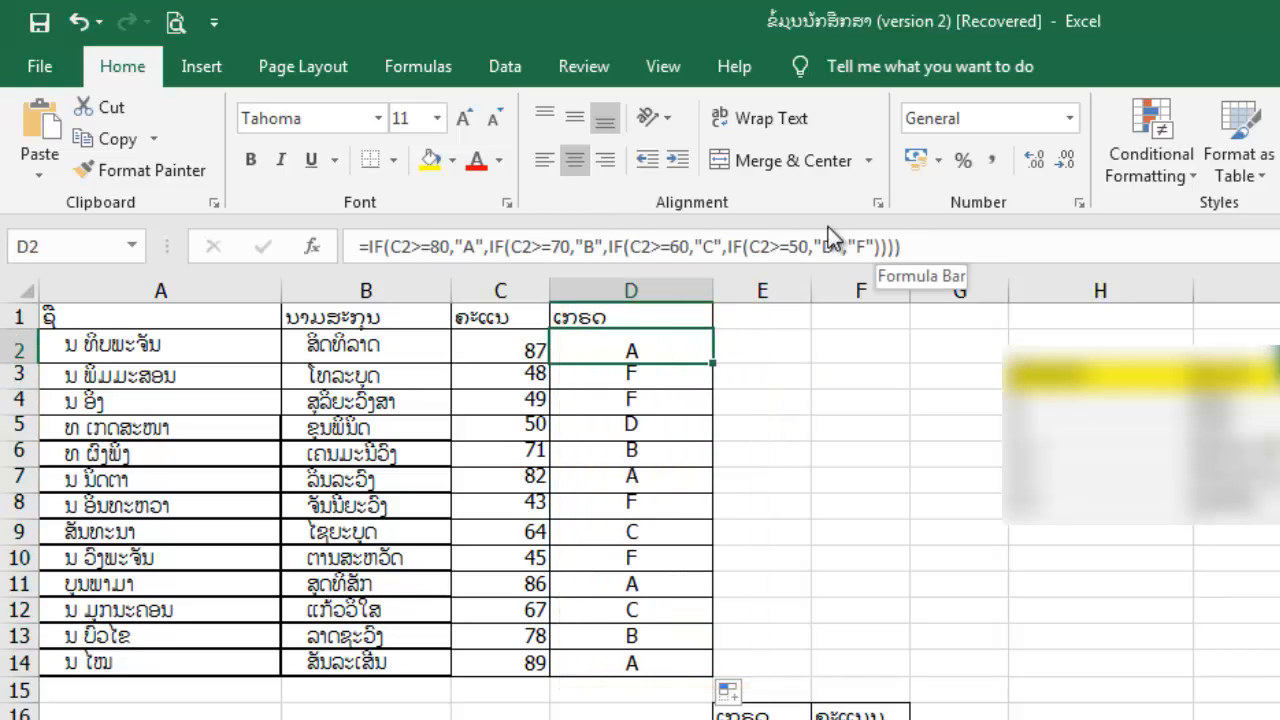
Change the score in C4 to 69 to test the grade formula
{"action": "left_click", "coordinate": [541, 400]}
{"action": "double_click", "coordinate": [541, 400]}
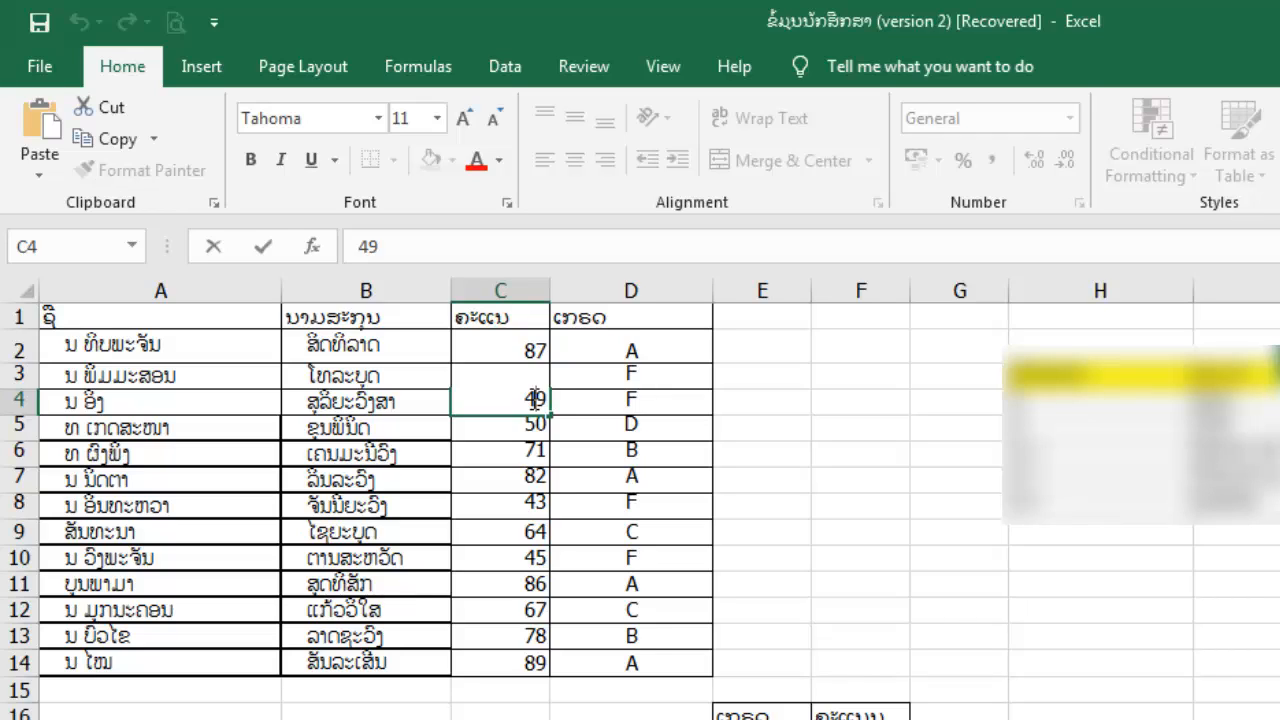
{"action": "key", "text": "BackSpace"}
{"action": "type", "text": "6"}
{"action": "key", "text": "Return"}
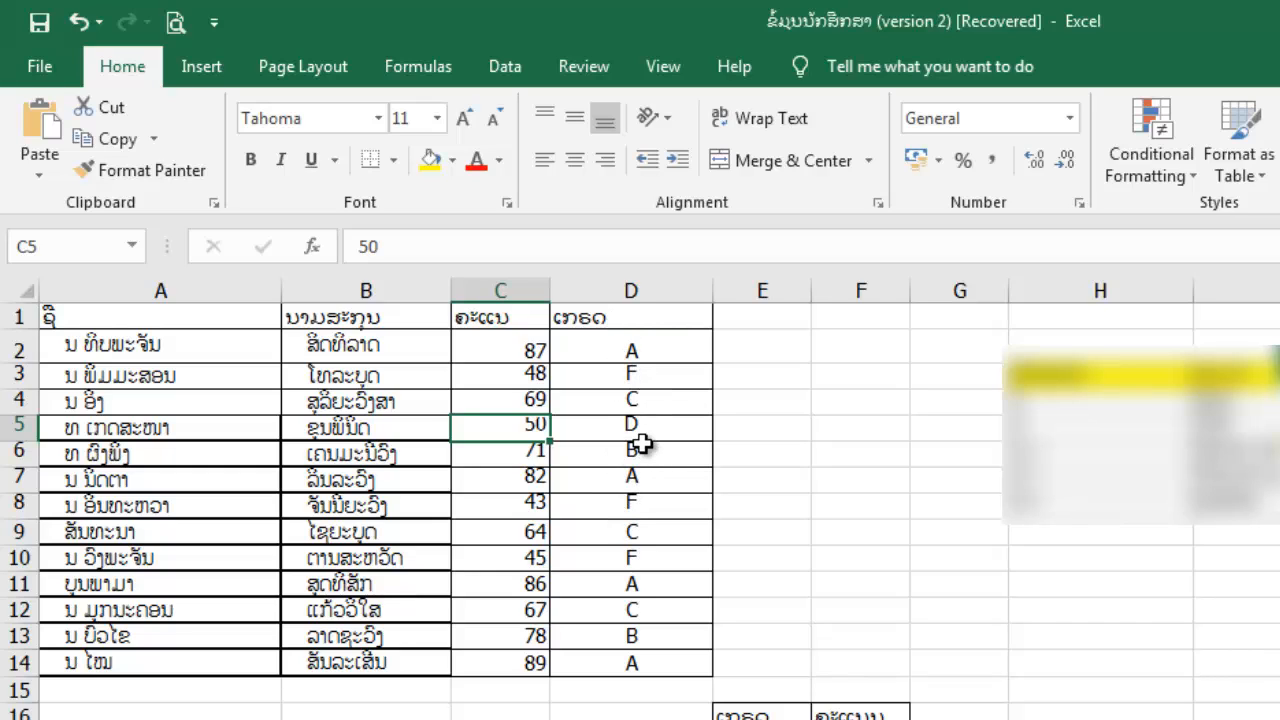
{"action": "left_click", "coordinate": [641, 447]}
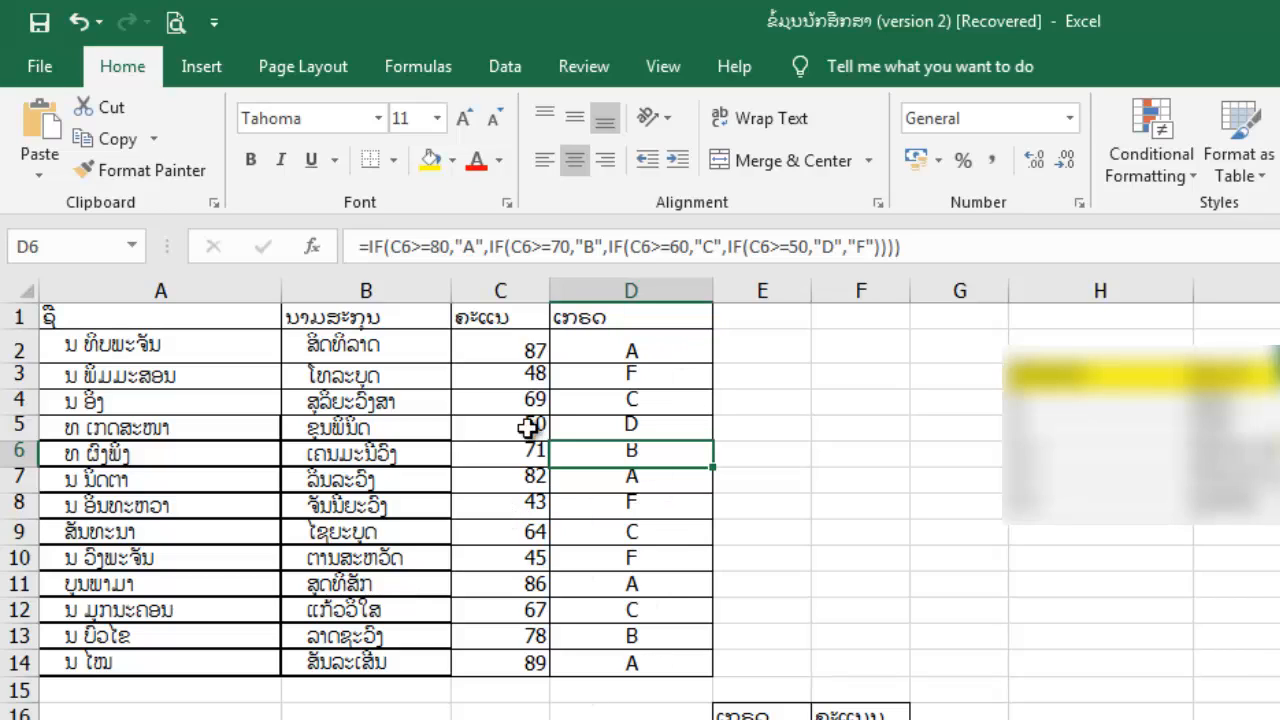
{"action": "left_click", "coordinate": [533, 607]}
{"action": "double_click", "coordinate": [533, 607]}
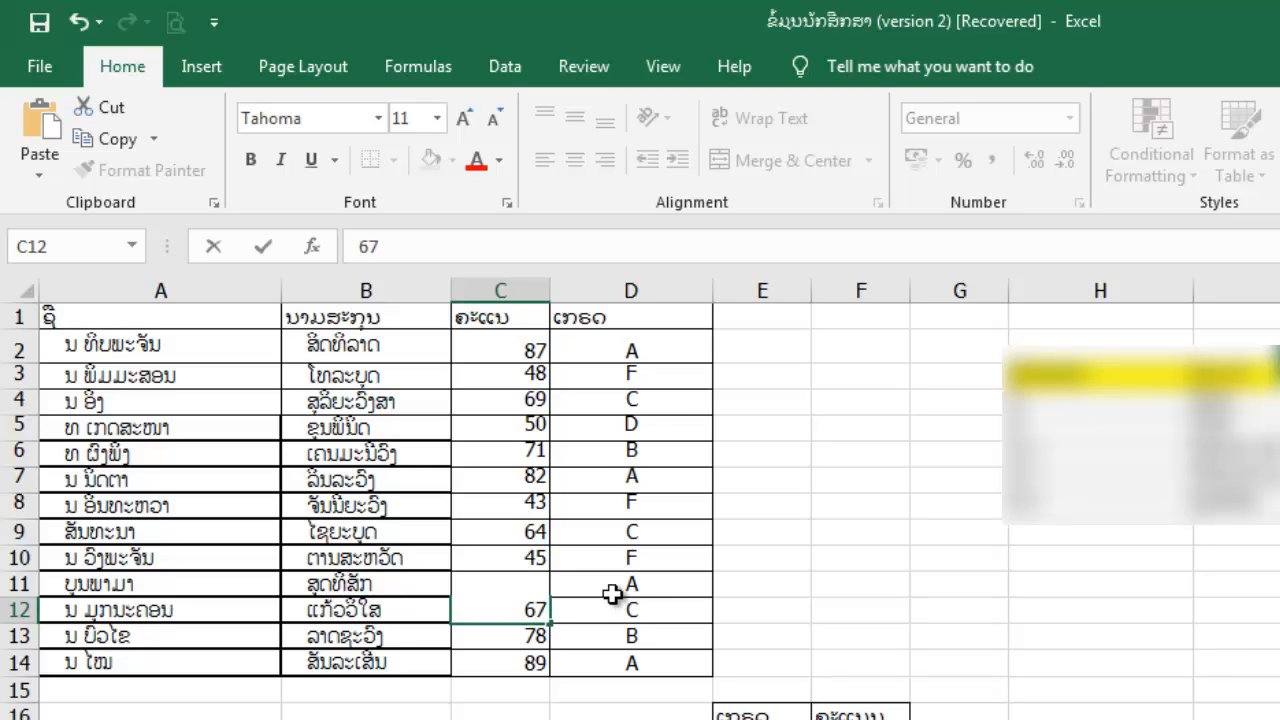
{"action": "key", "text": "Return"}
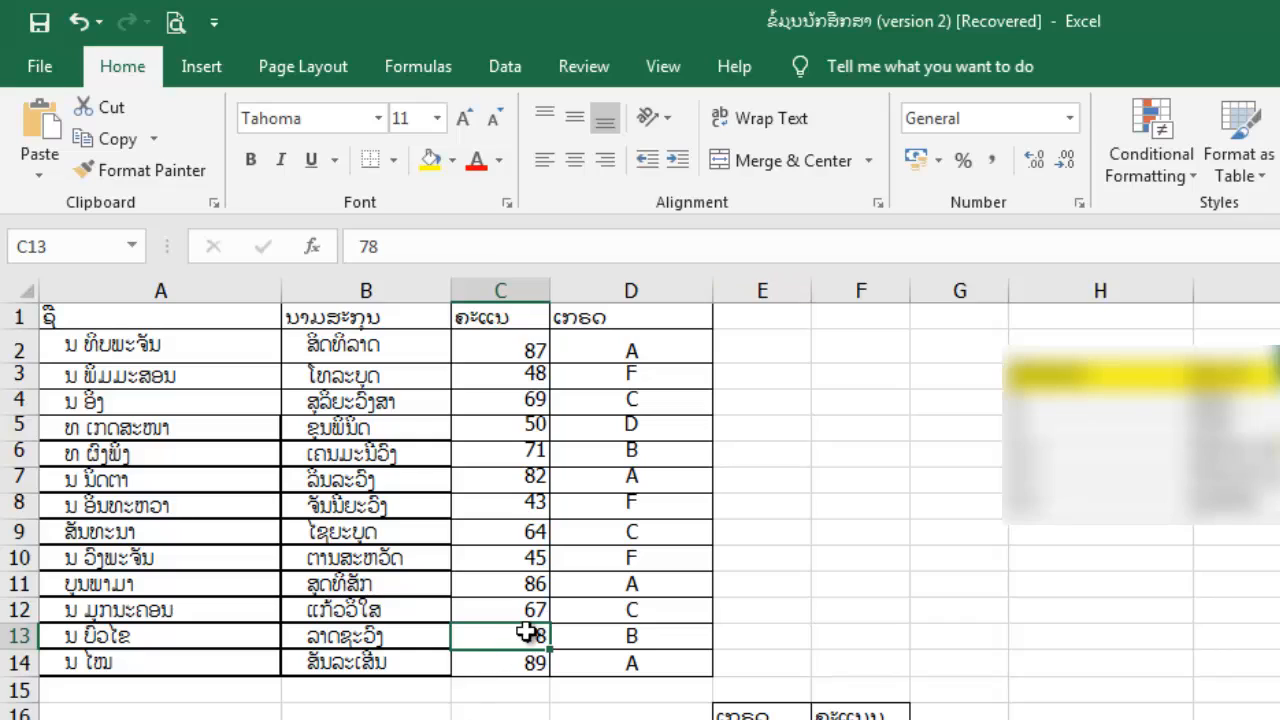
Change the score in C13 to 88, finishing with the grade formula cell D2 selected
{"action": "double_click", "coordinate": [536, 635]}
{"action": "key", "text": "BackSpace"}
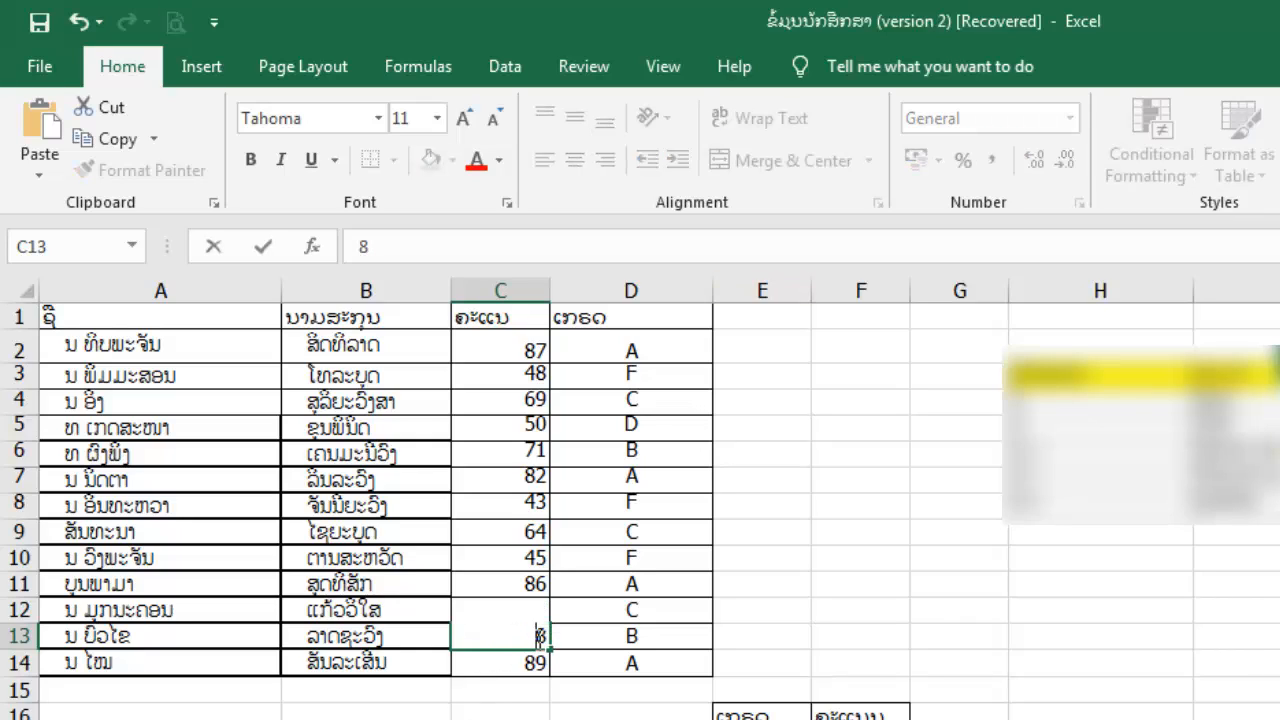
{"action": "type", "text": "88"}
{"action": "key", "text": "BackSpace"}
{"action": "key", "text": "Return"}
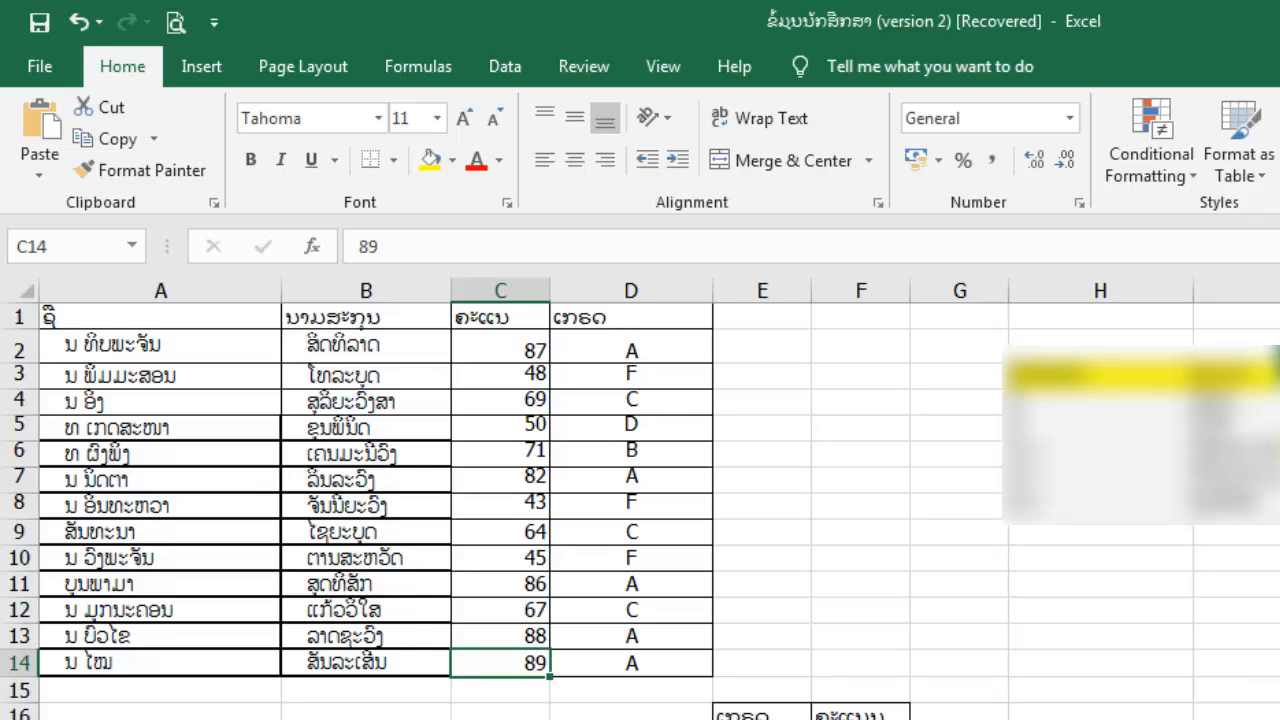
{"action": "left_click", "coordinate": [649, 361]}
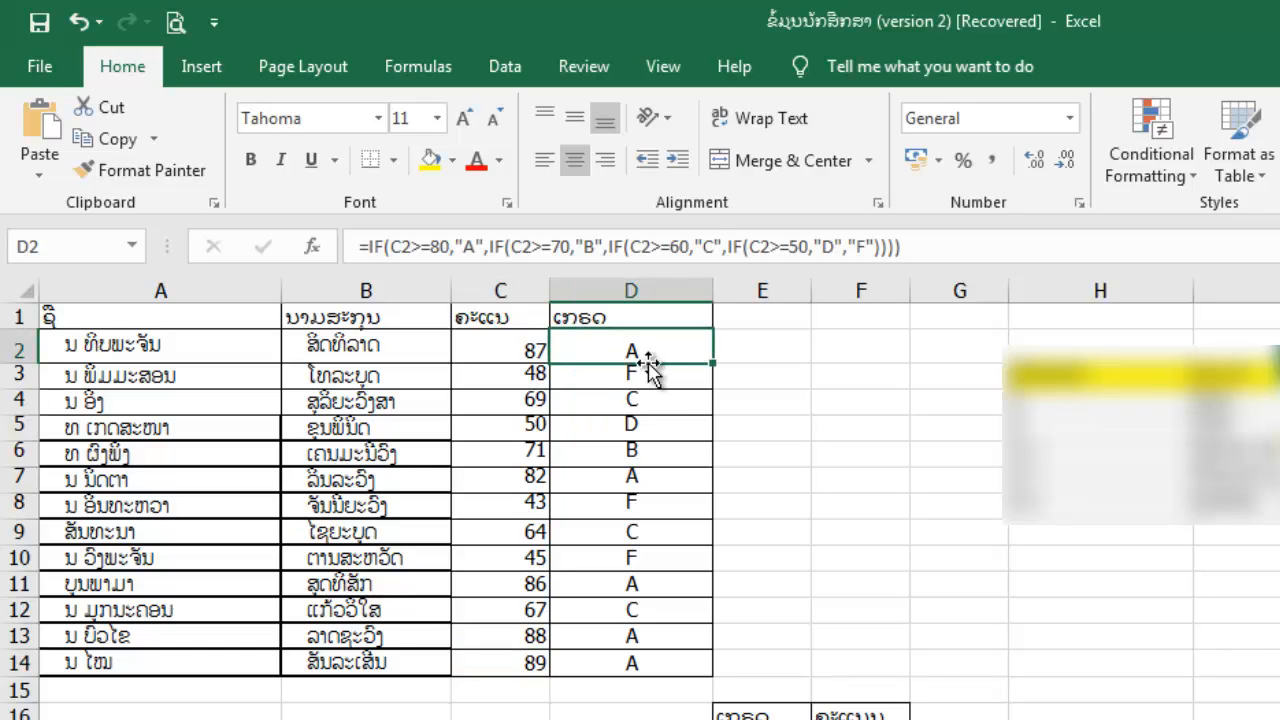